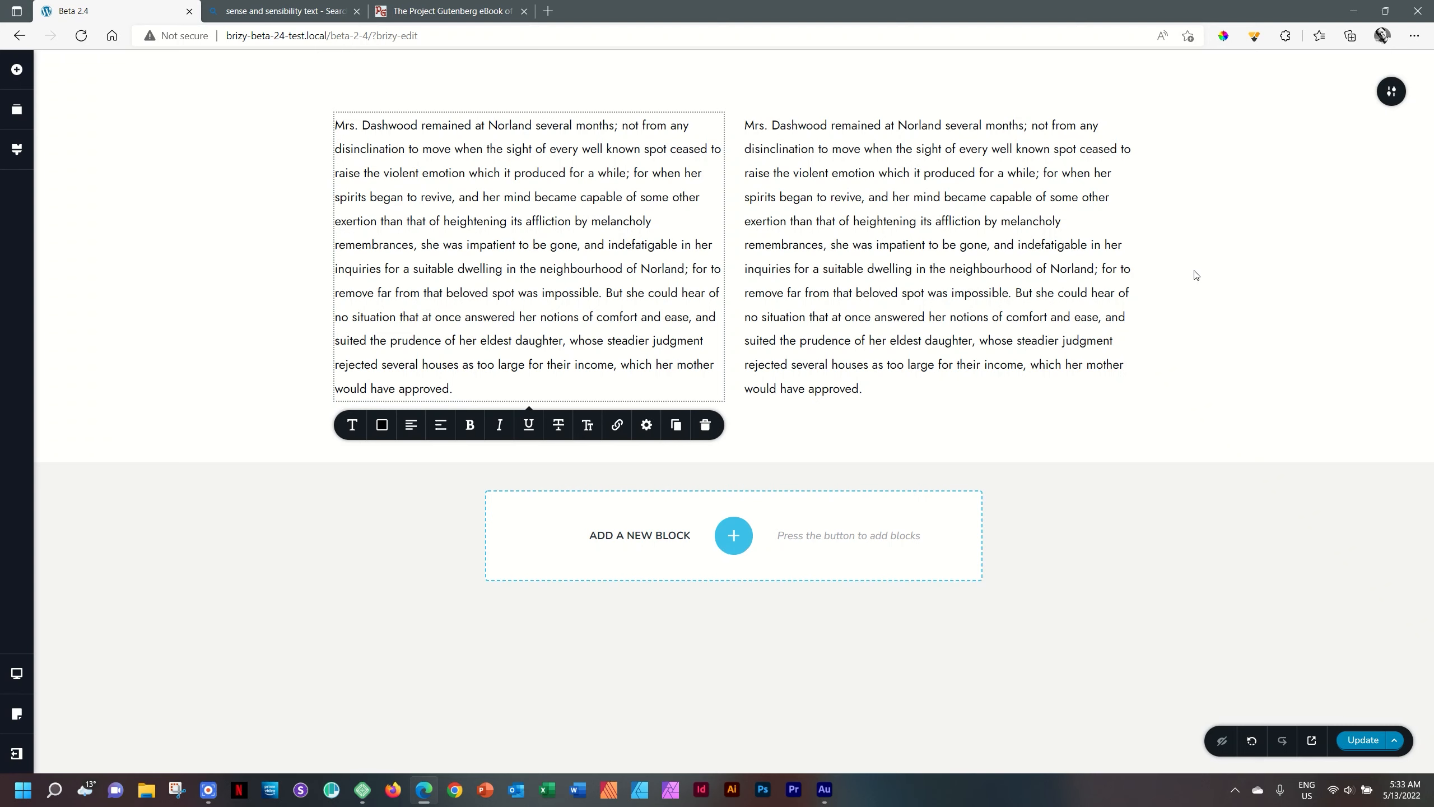
Change the font of the left column's text block to Montserrat.
click(352, 426)
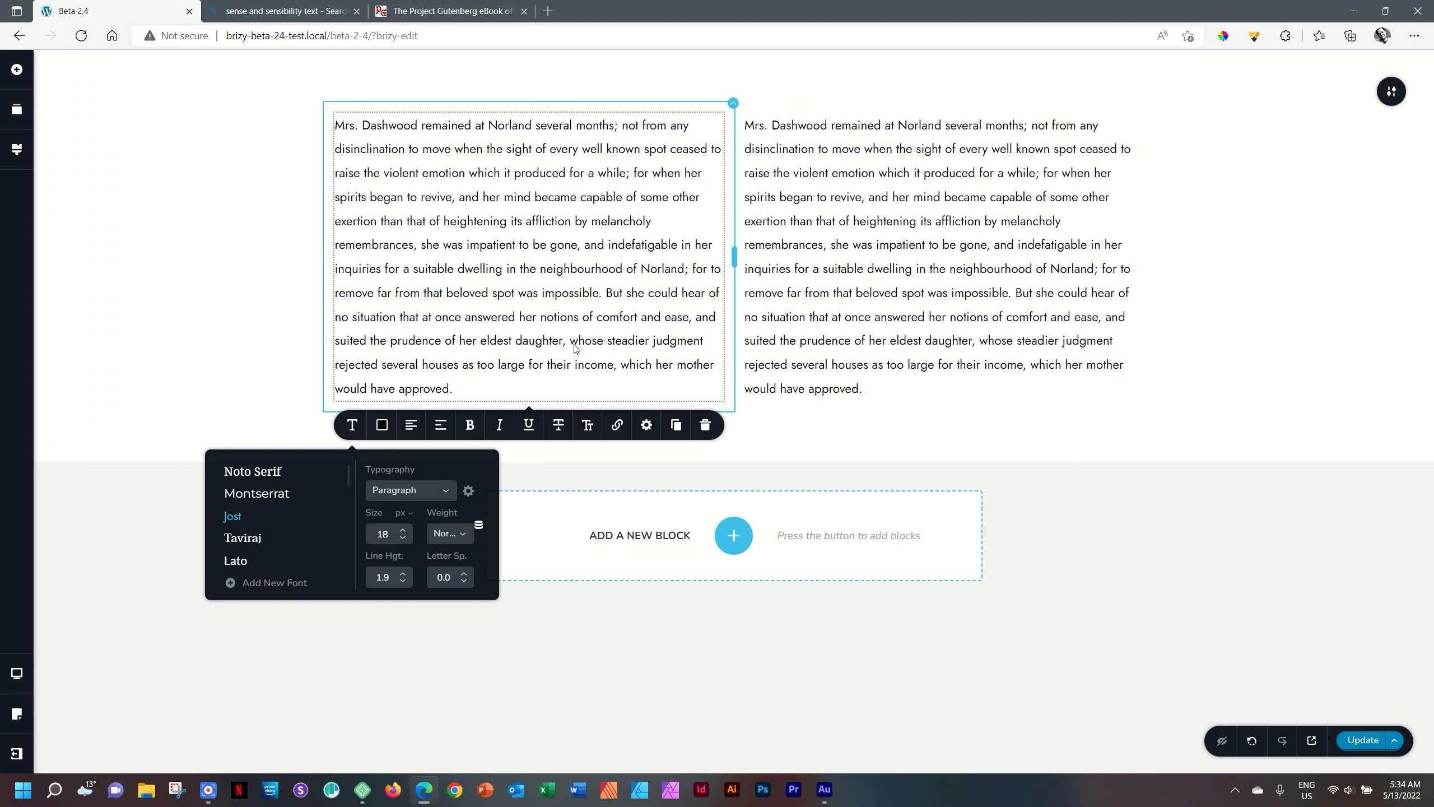
click(259, 494)
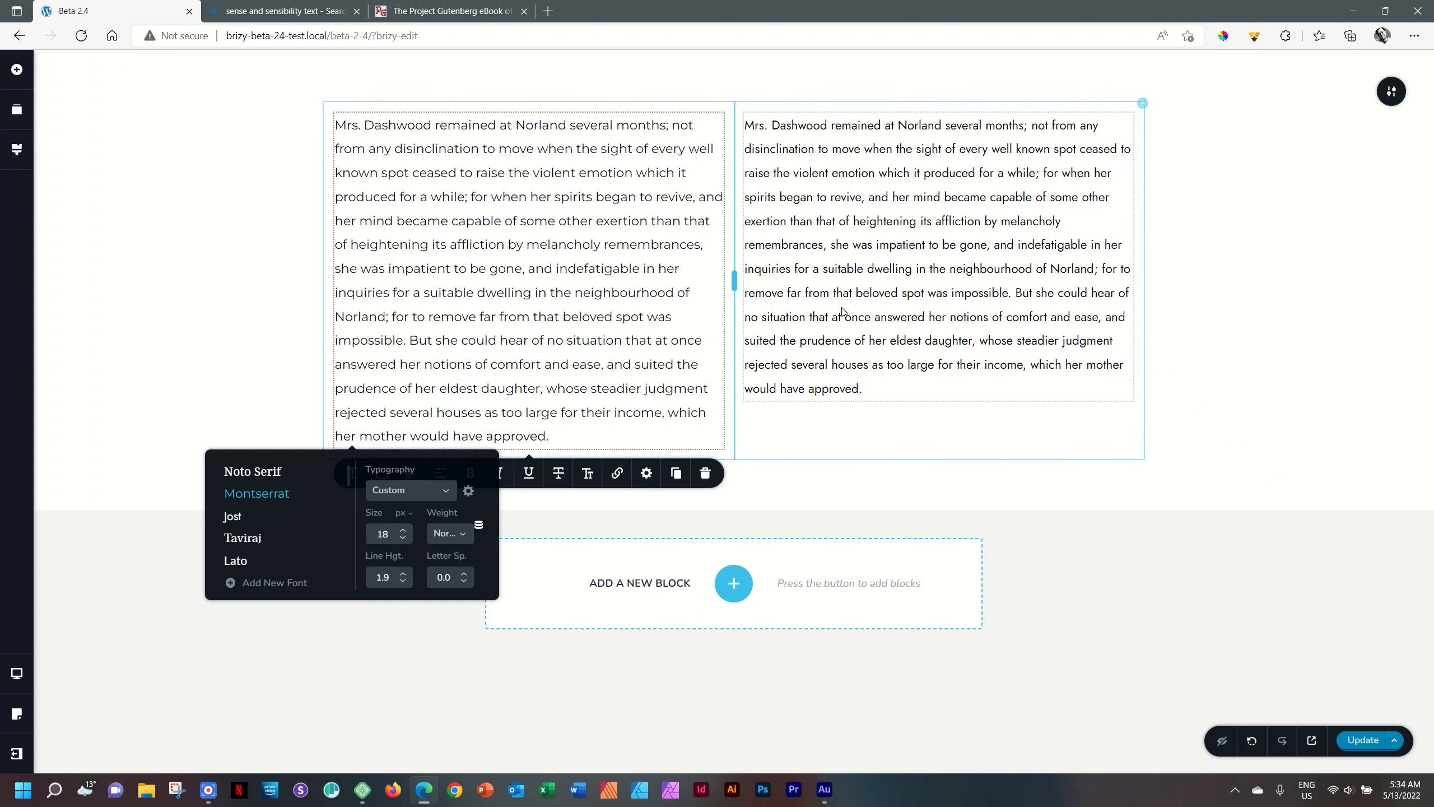
click(599, 323)
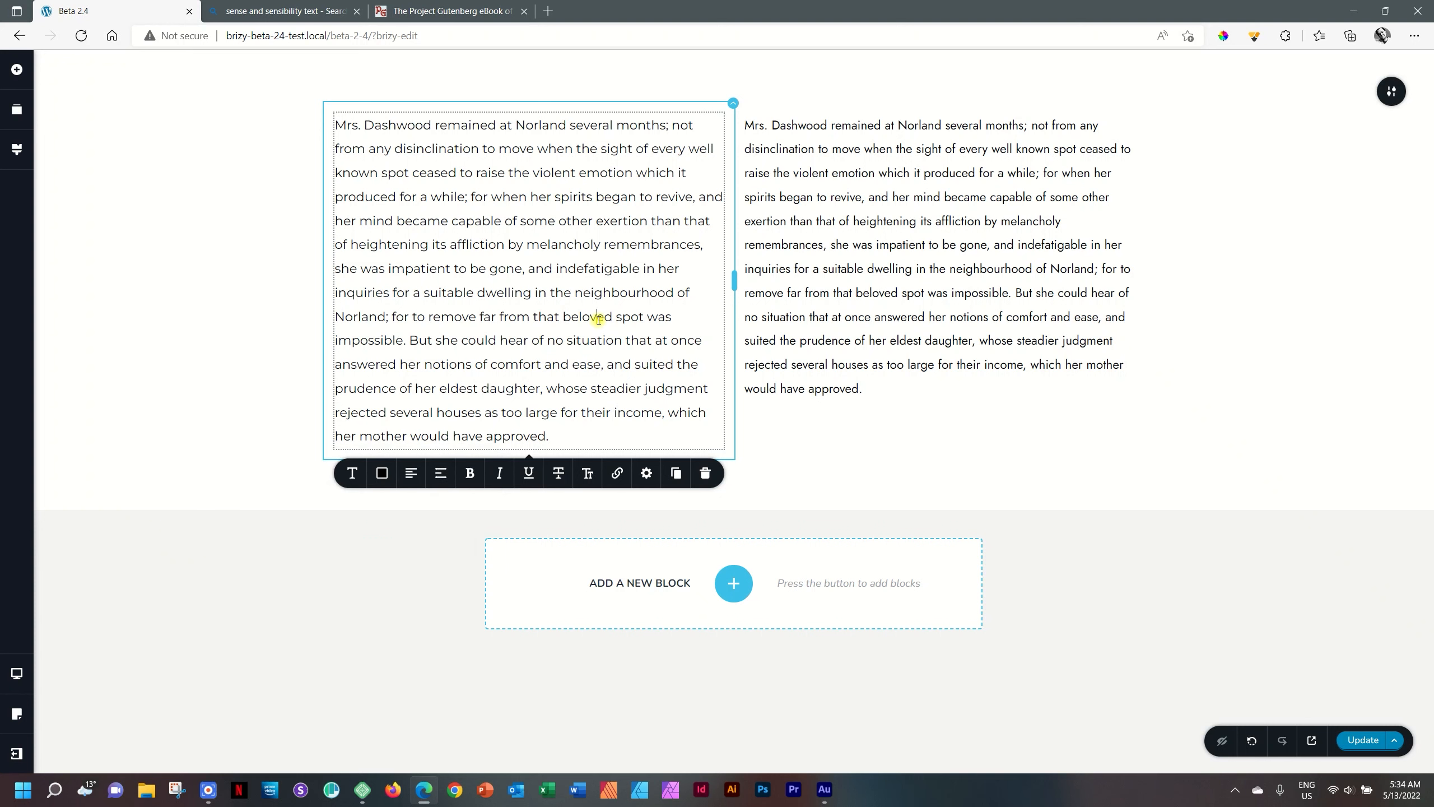
Try a 16 px font size on the left column's text and return it to 18 px.
click(352, 473)
click(403, 585)
click(403, 586)
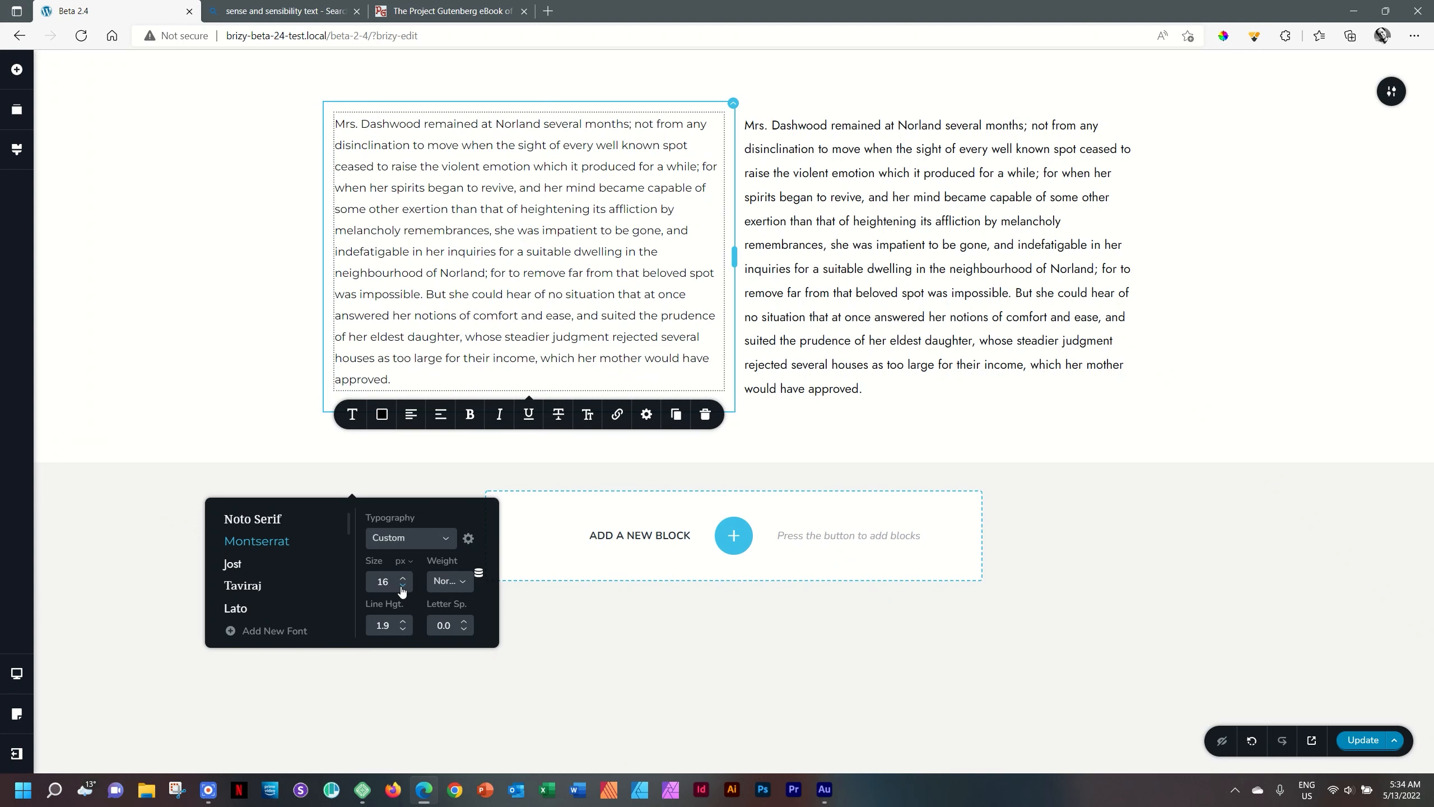
click(403, 579)
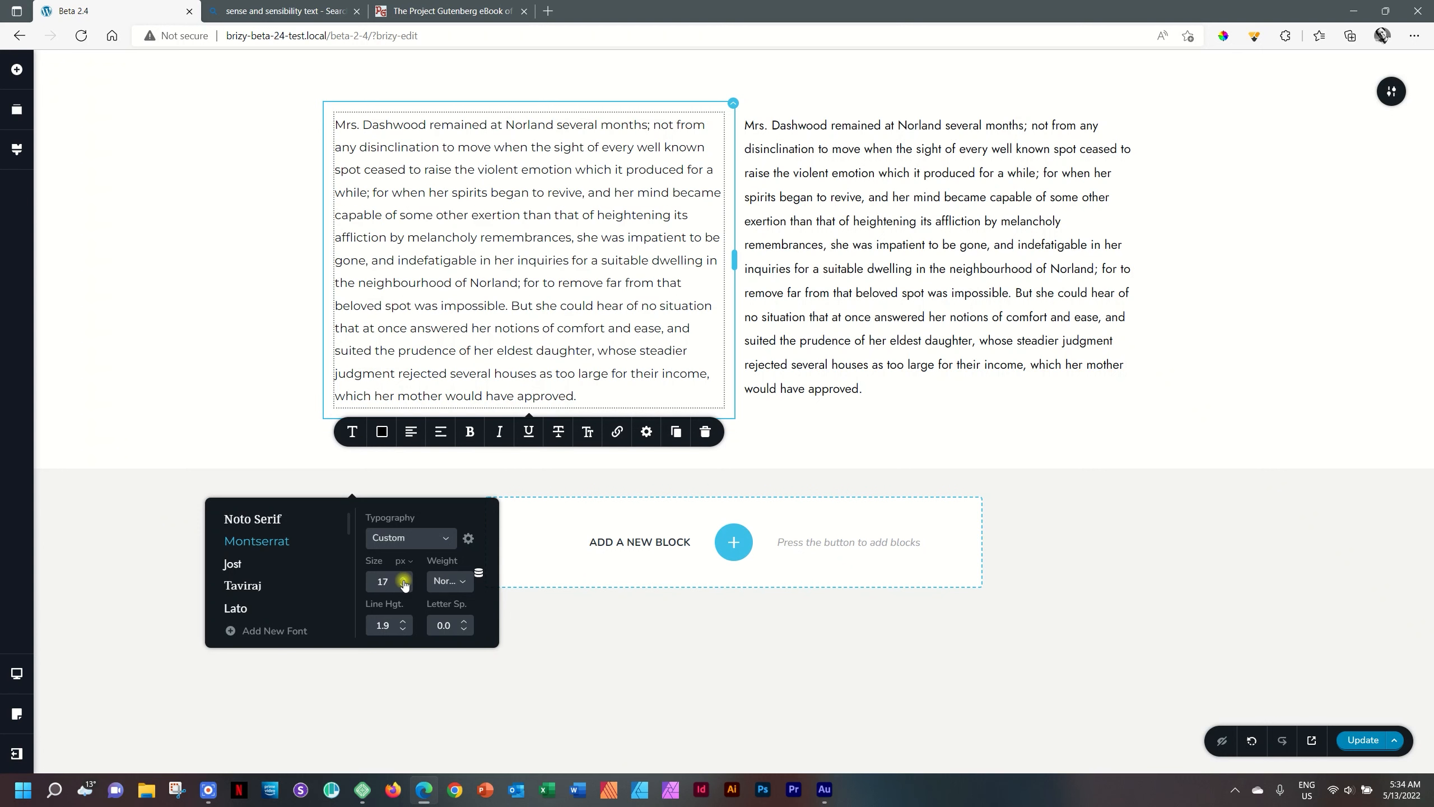
click(403, 579)
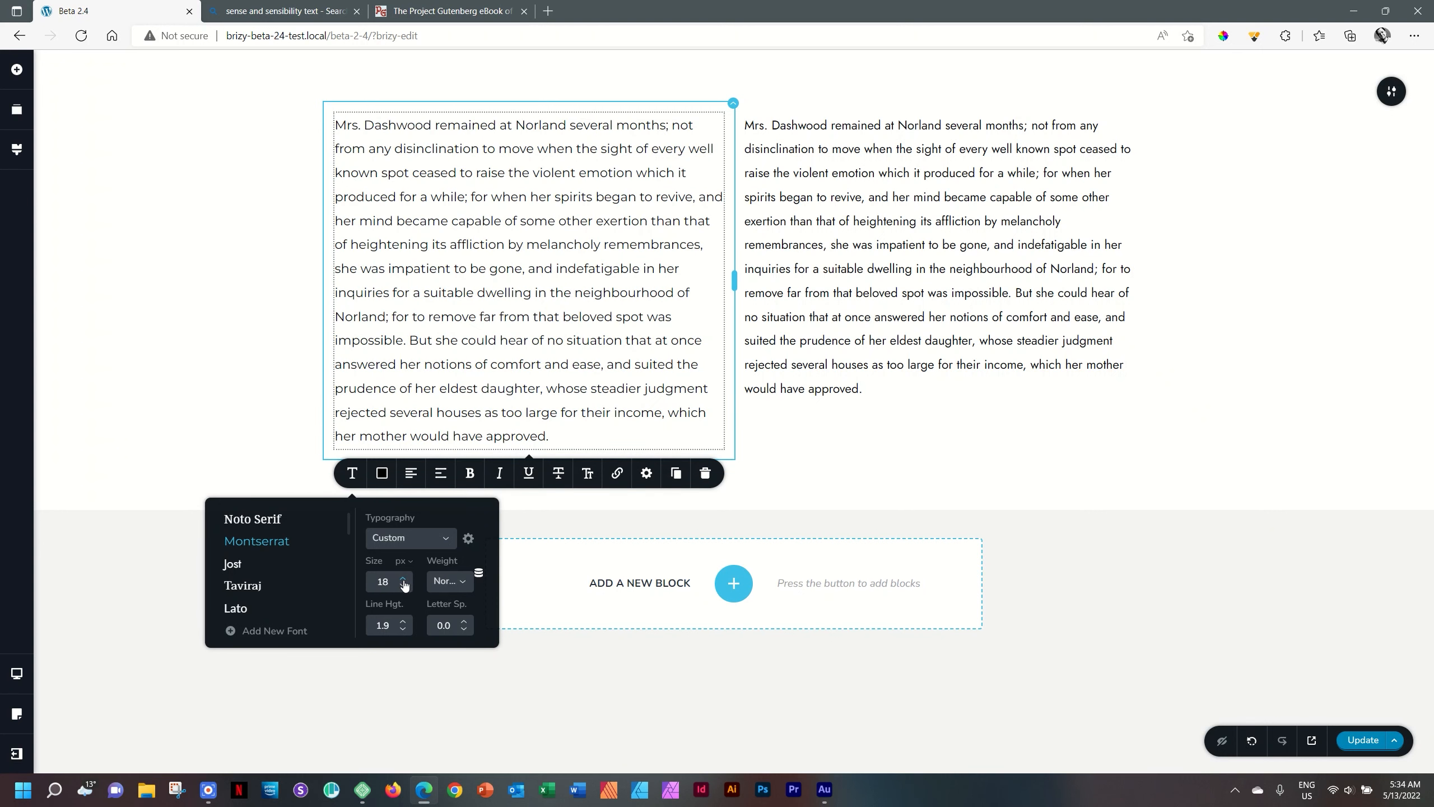
Try the Blinker font on the left column's text and set it back to Jost.
drag(350, 527, 349, 561)
click(265, 543)
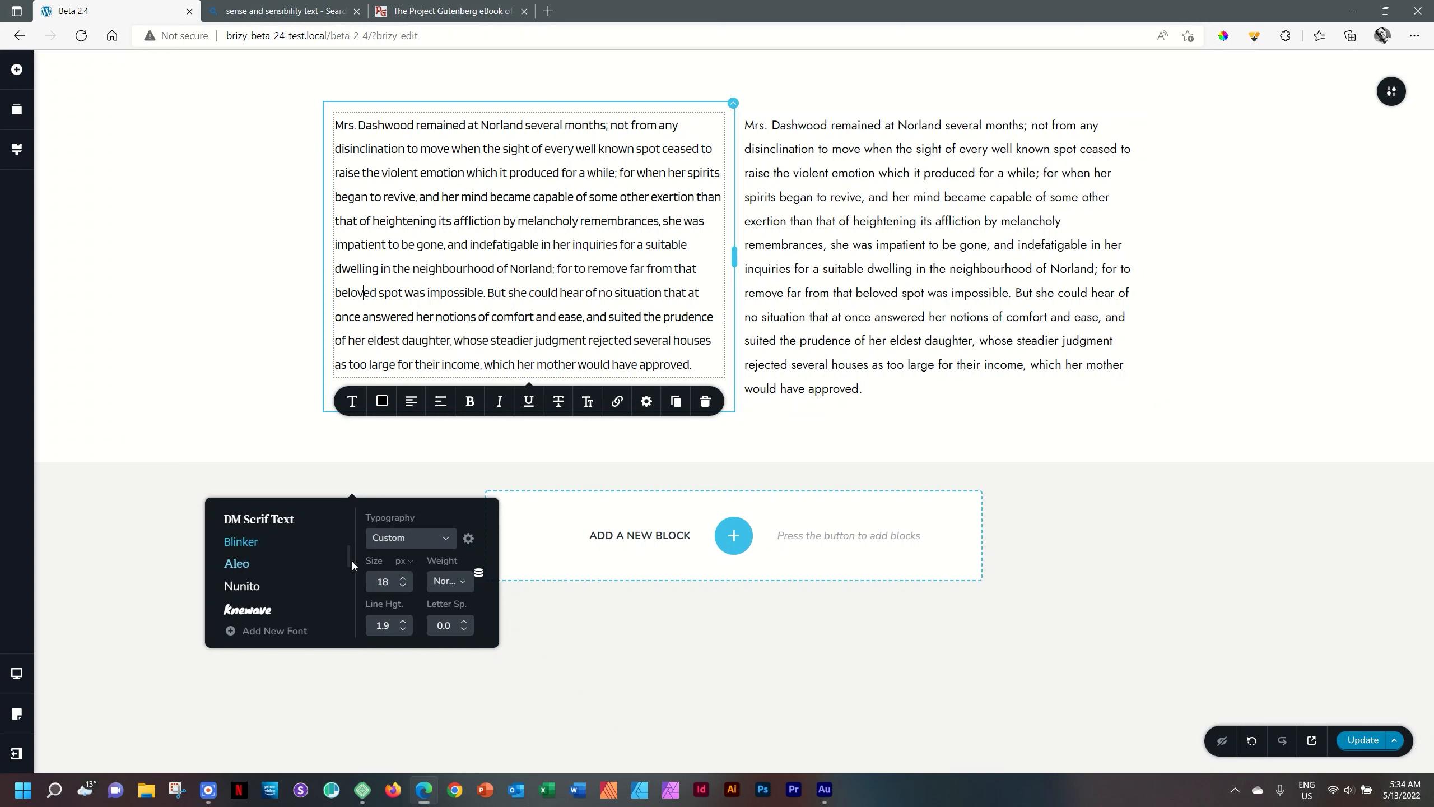
drag(349, 559, 350, 521)
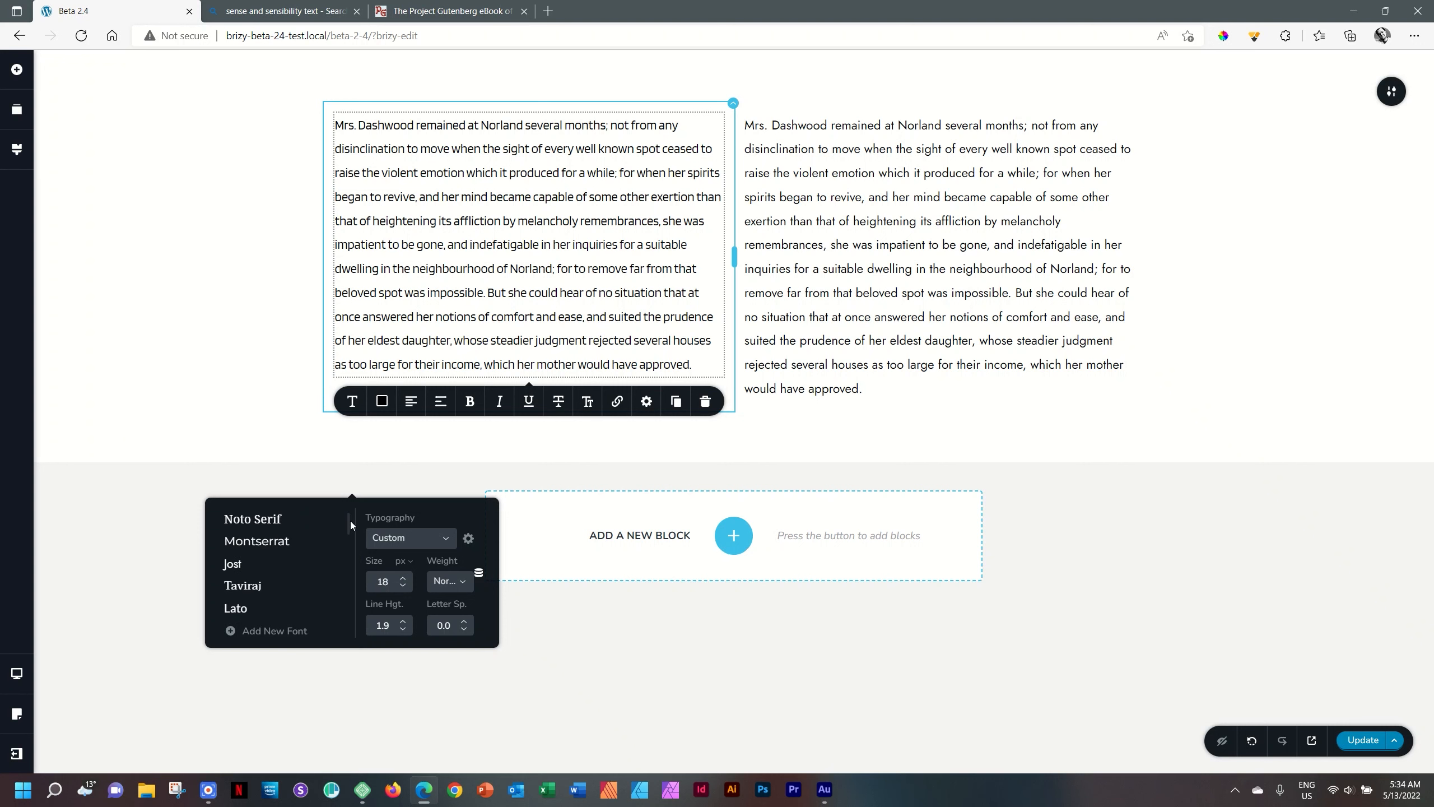
click(230, 564)
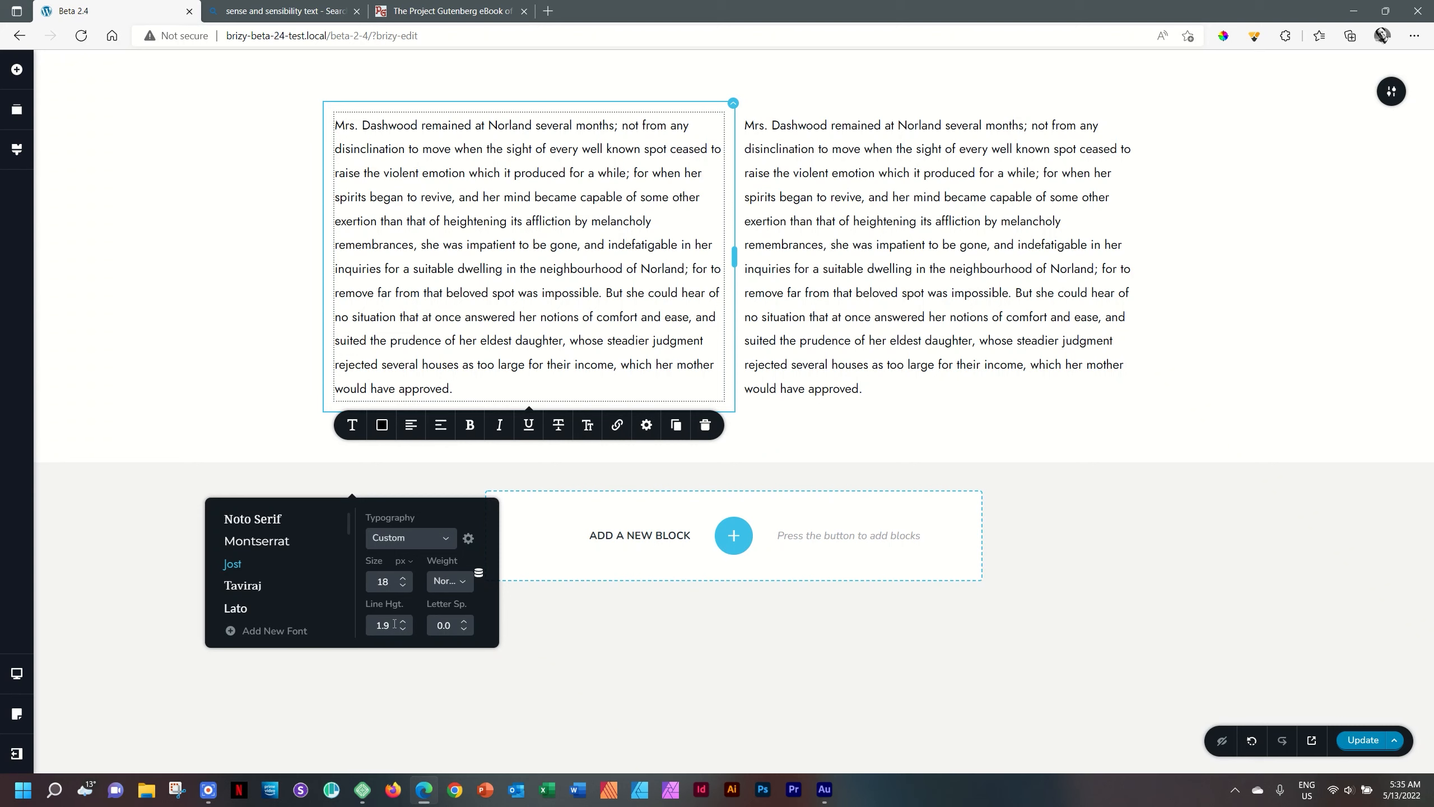
Try line heights of 1.0 and 2.0 on the left column's text and return it to 1.9.
click(404, 629)
click(404, 629)
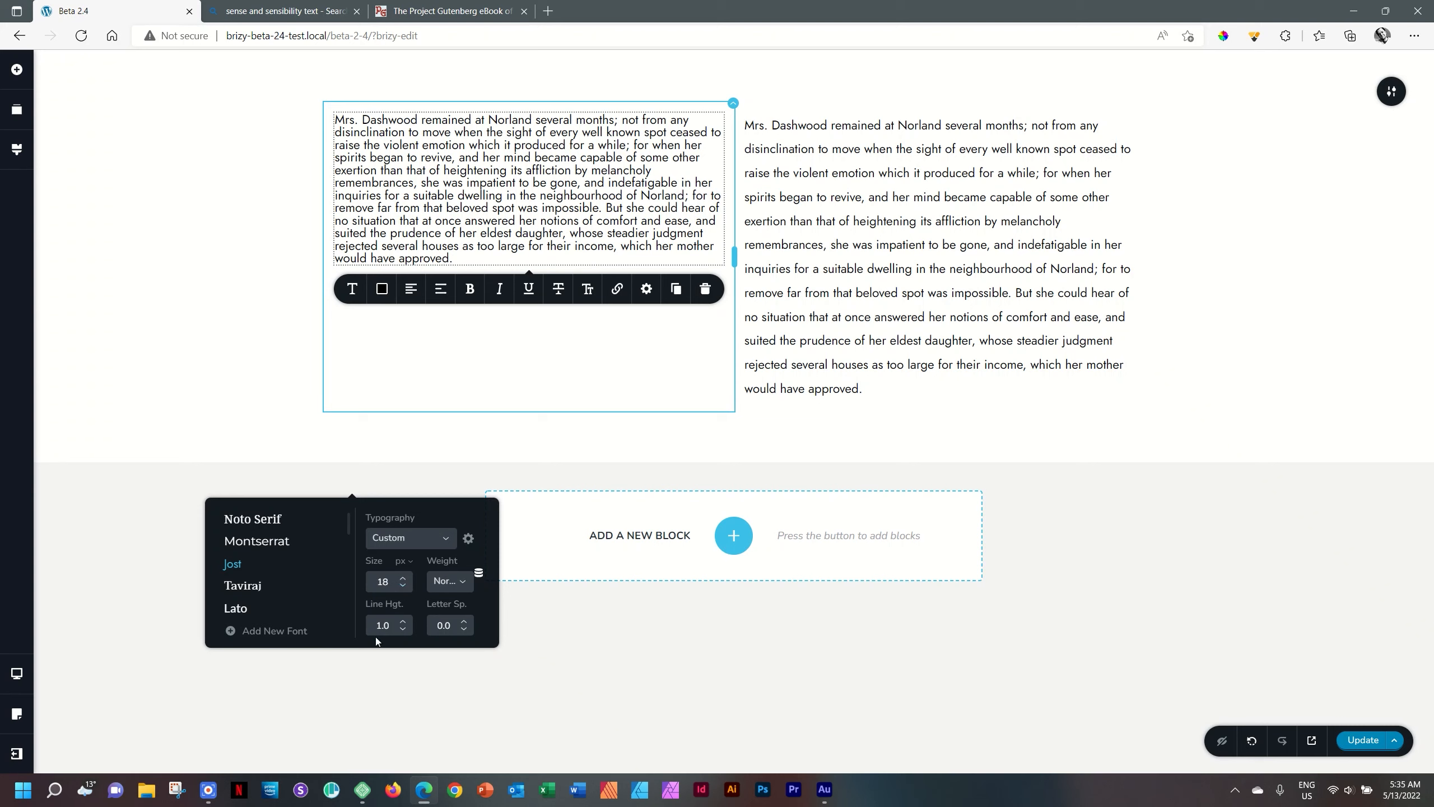
click(403, 621)
click(402, 621)
click(403, 621)
click(403, 621)
click(403, 621)
click(402, 621)
click(403, 621)
click(403, 622)
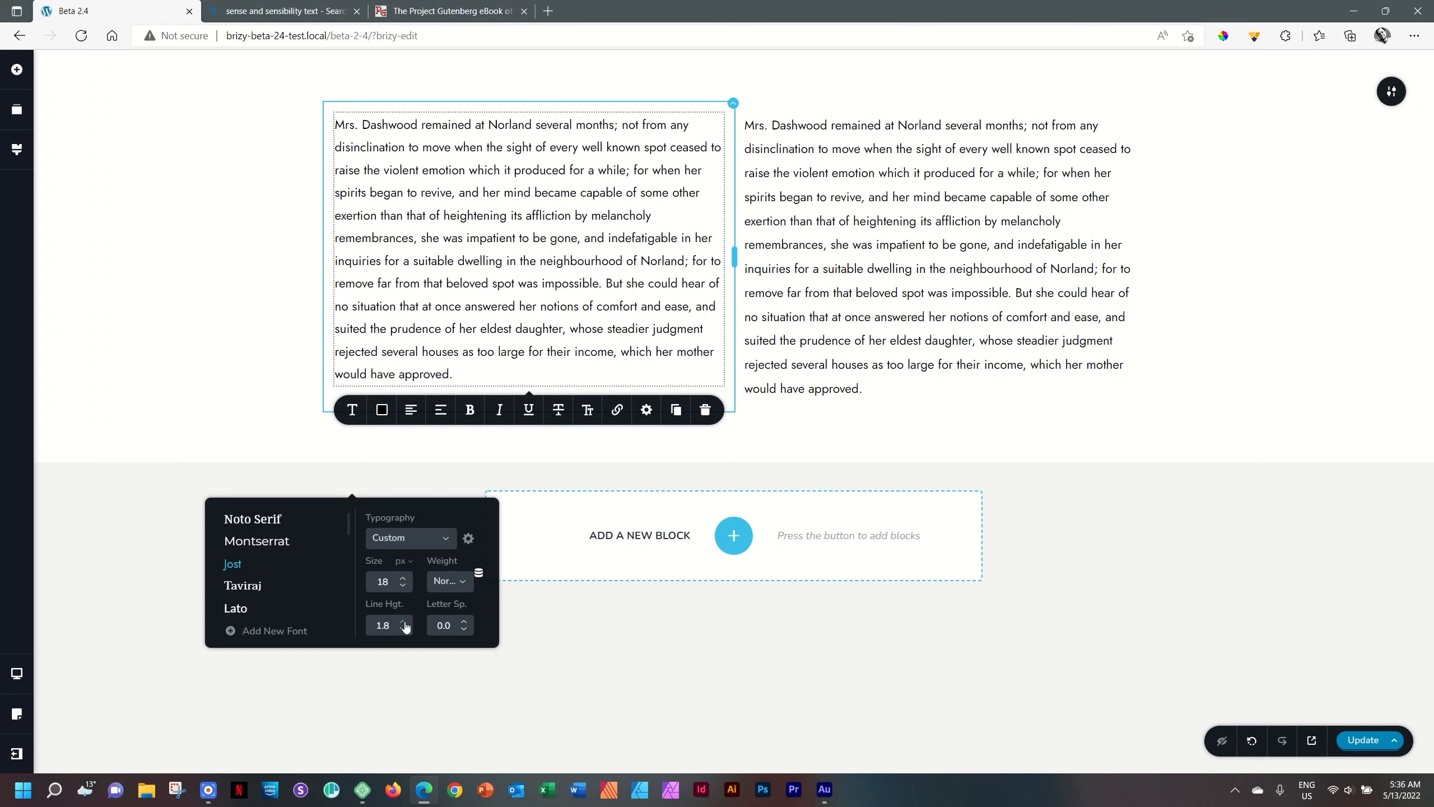
click(404, 622)
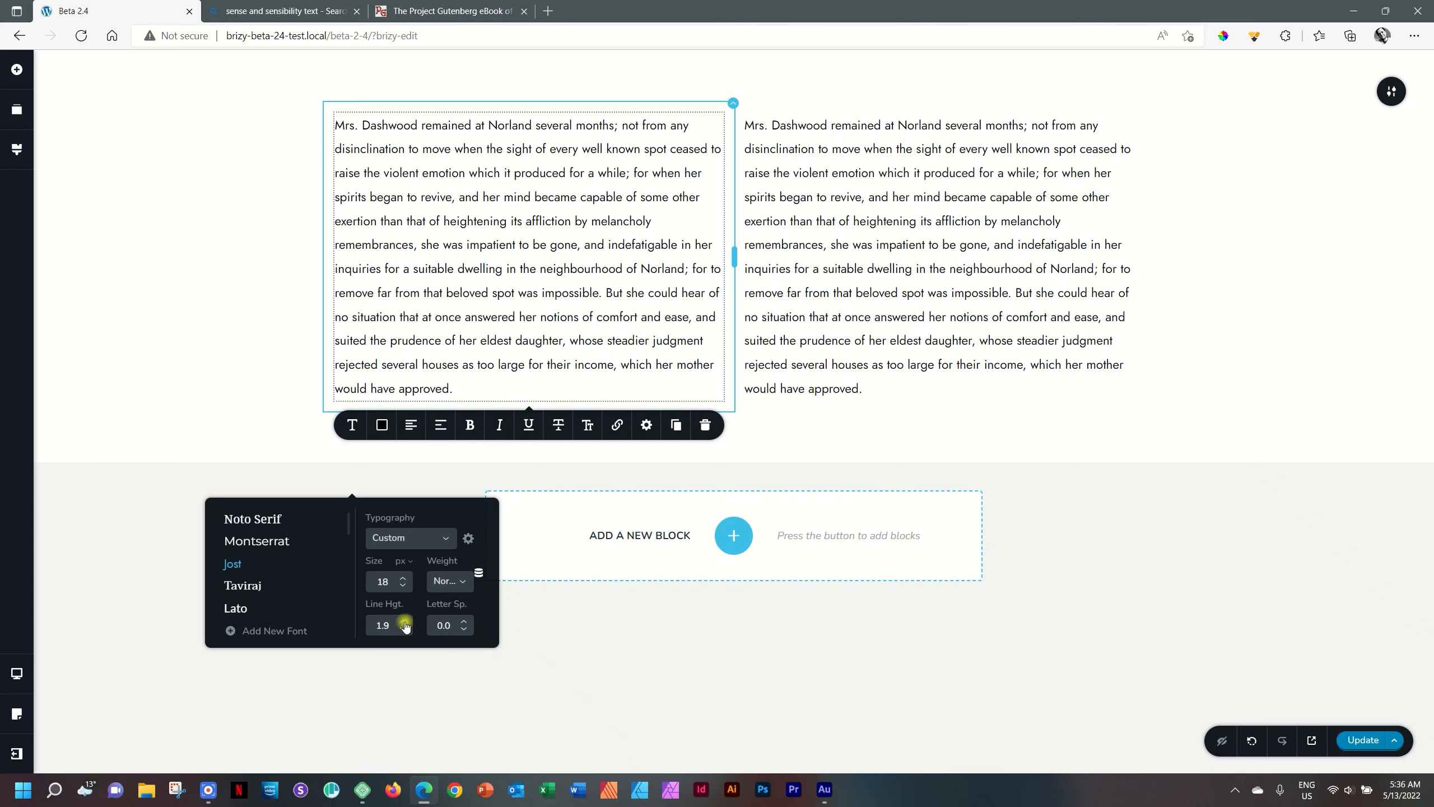
click(405, 621)
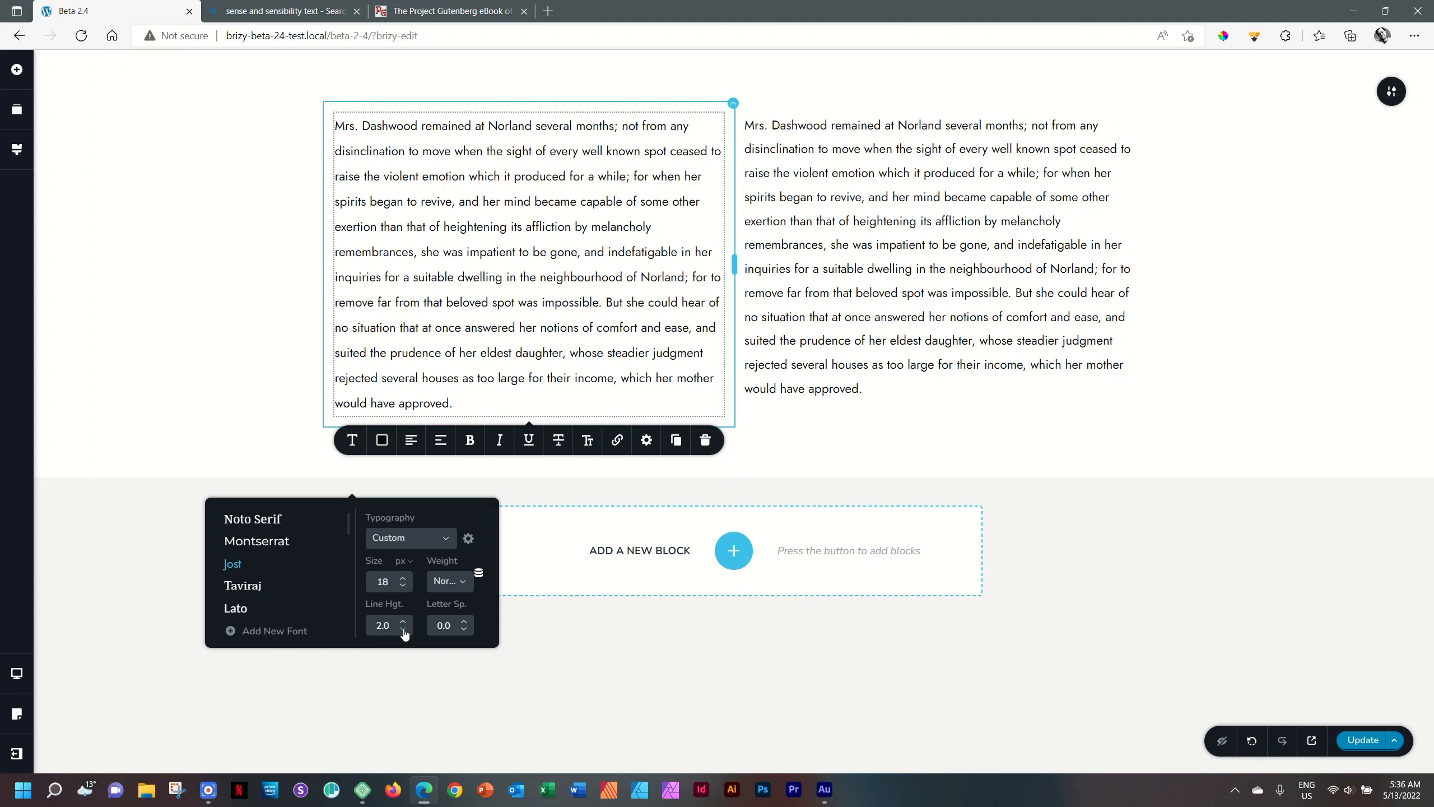
click(405, 632)
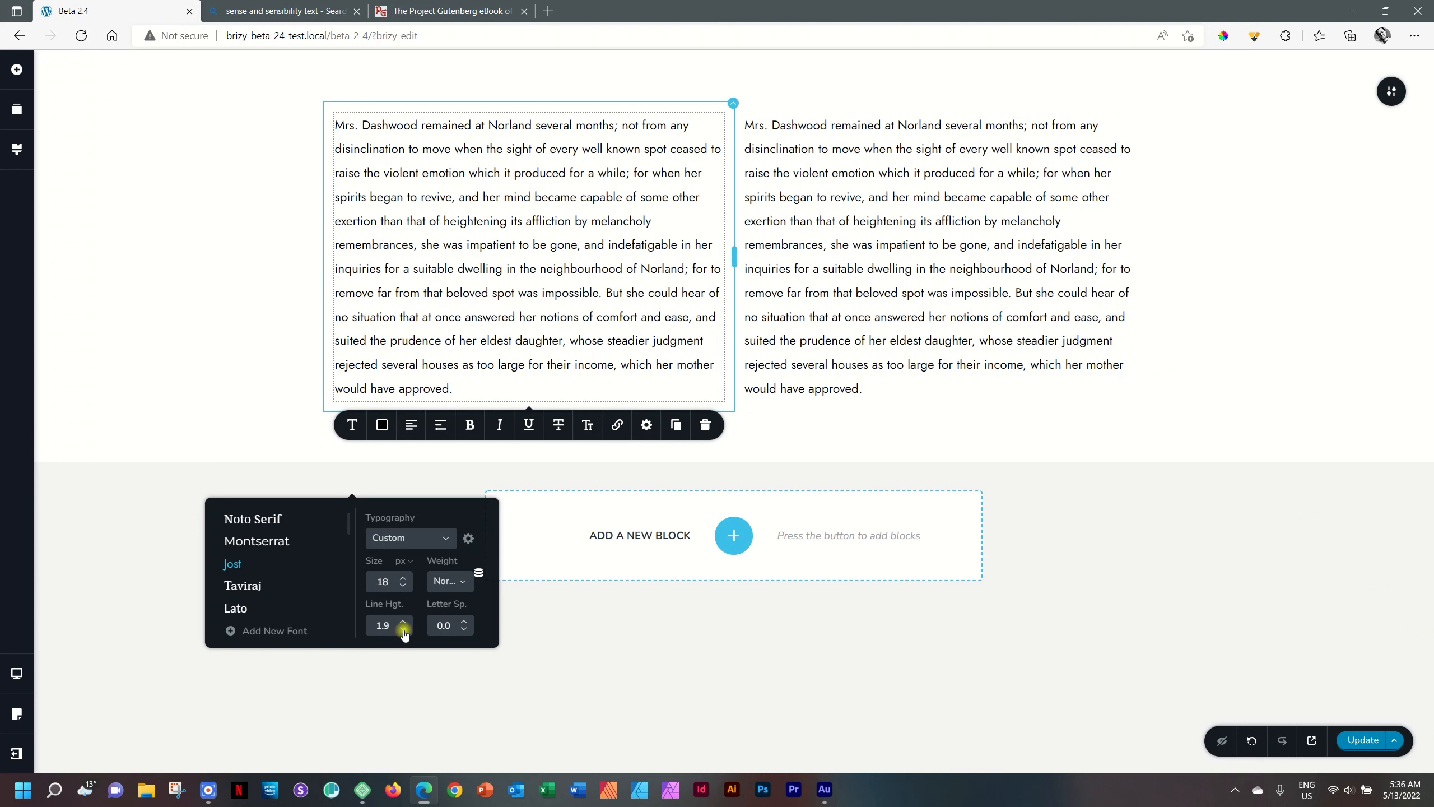
Set the left column's text to a 16 px font size with a line height of 1.6.
click(403, 586)
click(403, 586)
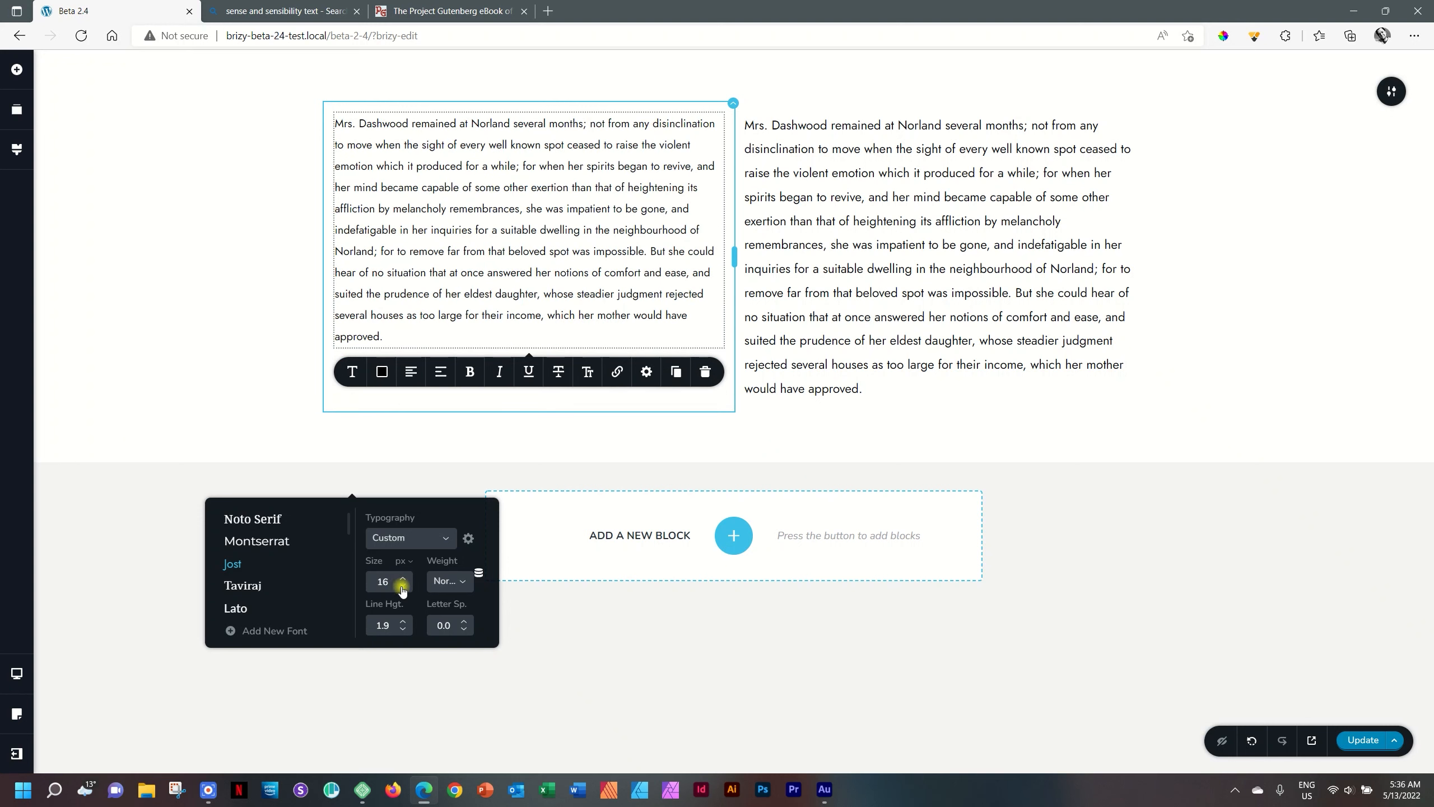
click(402, 630)
click(403, 630)
click(403, 629)
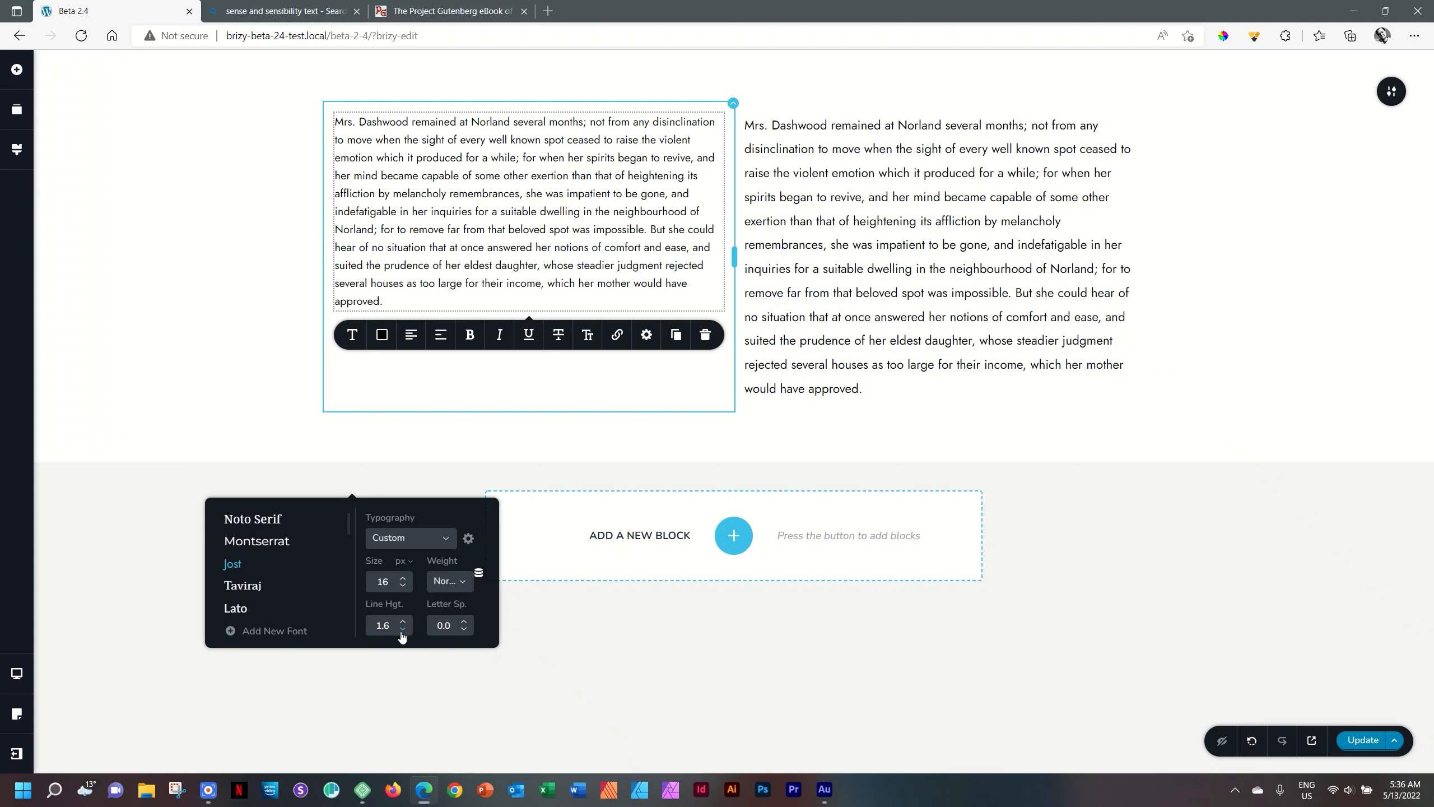
Set the left column's text to an 18 px font size with a line height of 1.8.
click(404, 577)
click(404, 578)
click(403, 620)
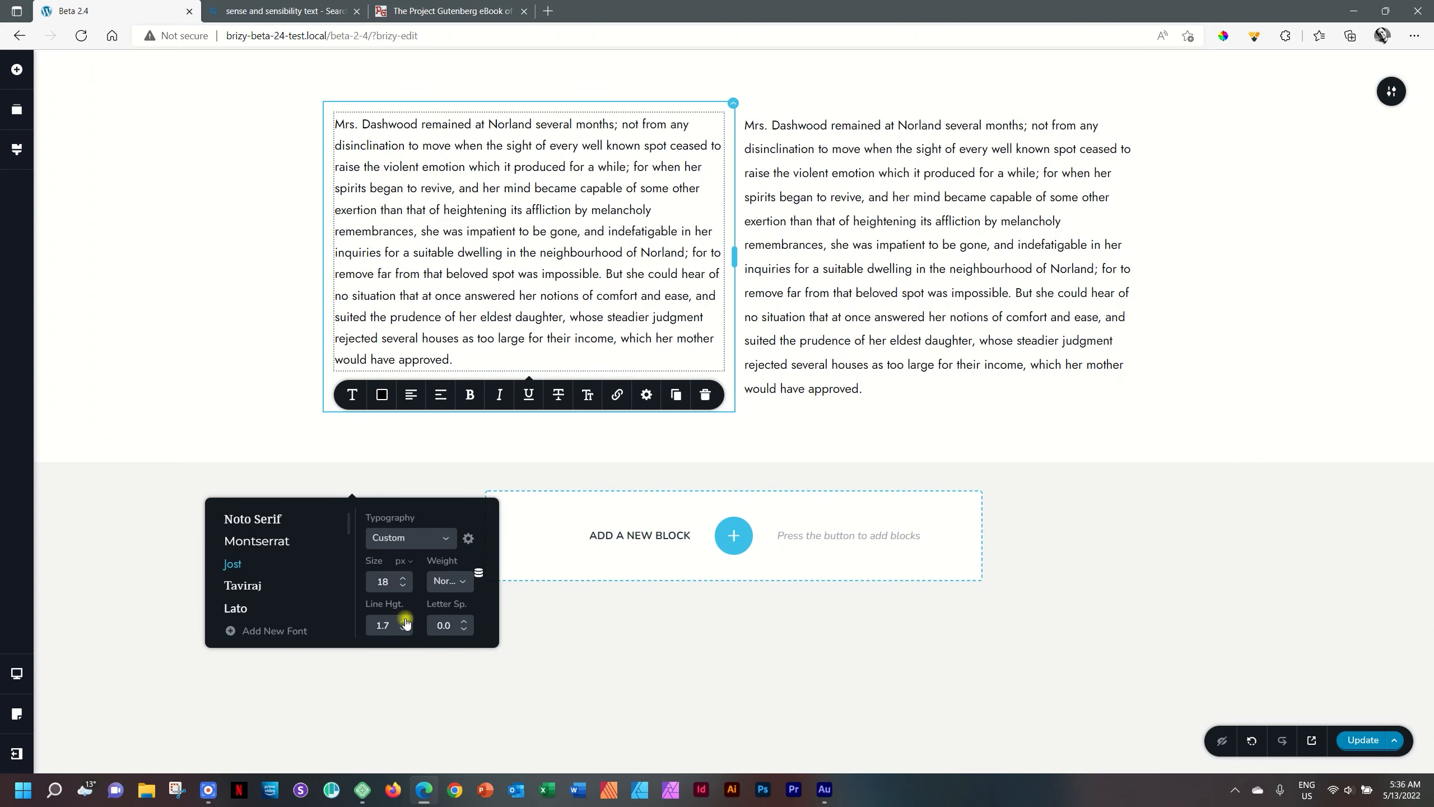
click(403, 621)
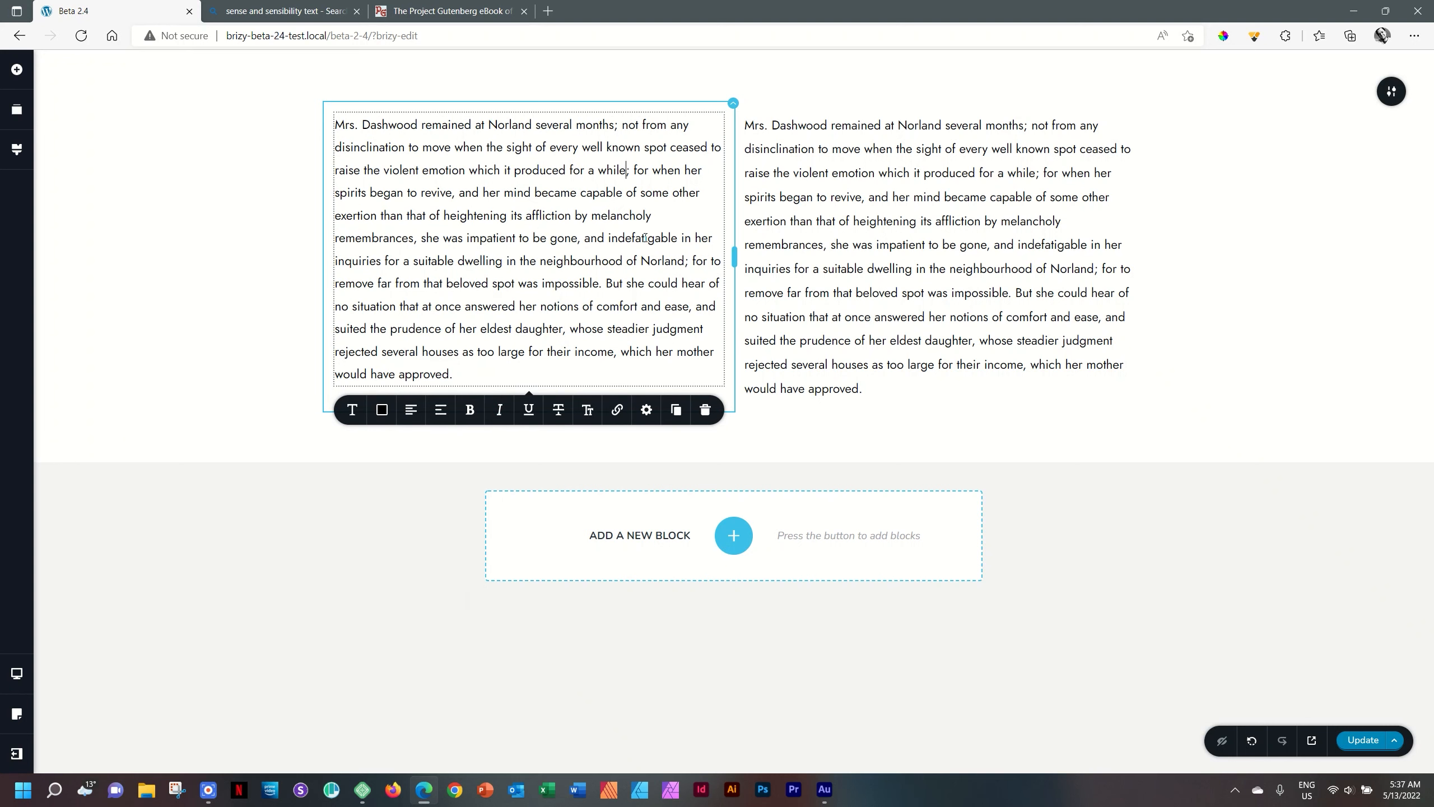
Split the left column's text into two paragraphs before "But she could hear of".
click(606, 284)
key(Return)
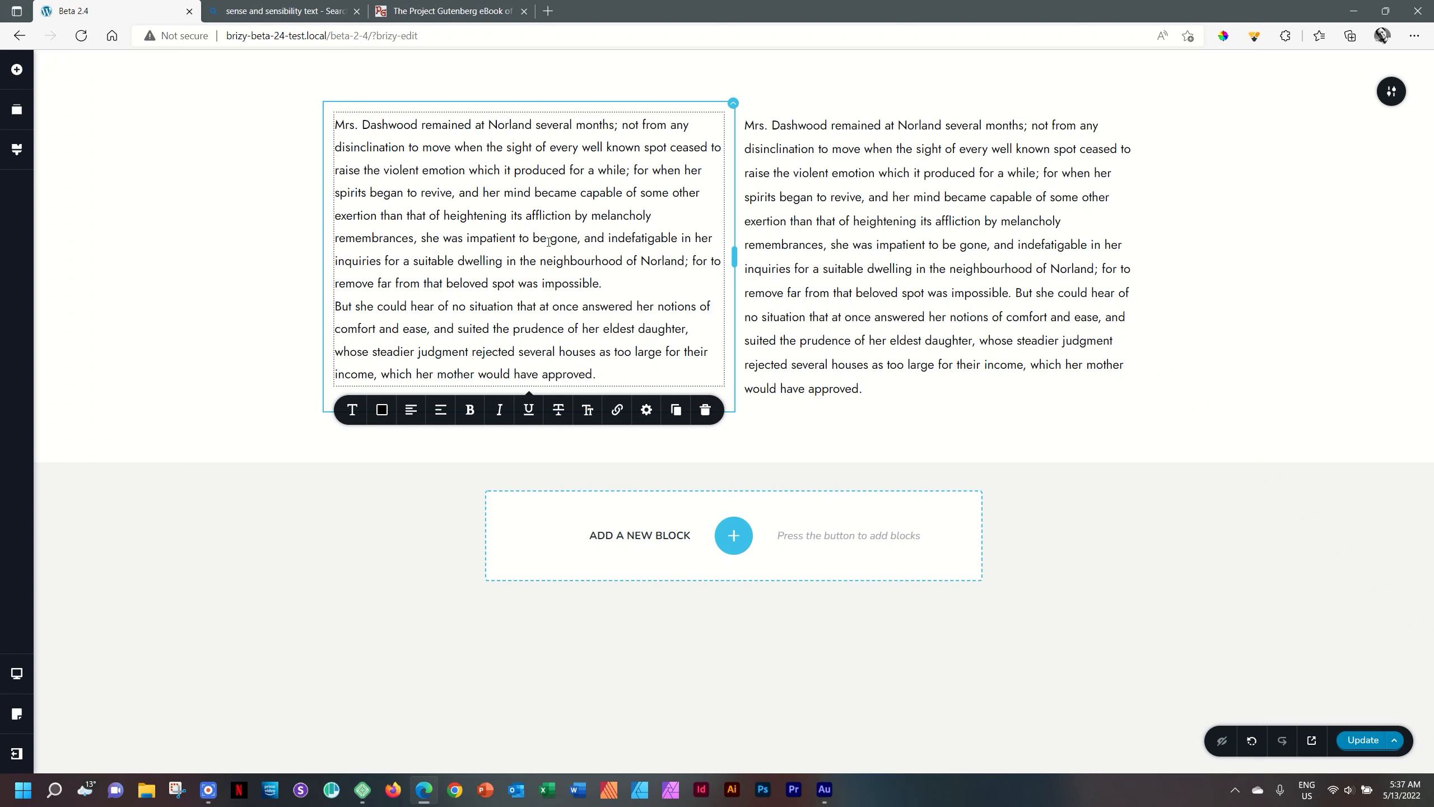
Set the gap below to 18 px for all paragraphs in the left column's text block.
click(617, 364)
key(ctrl+a)
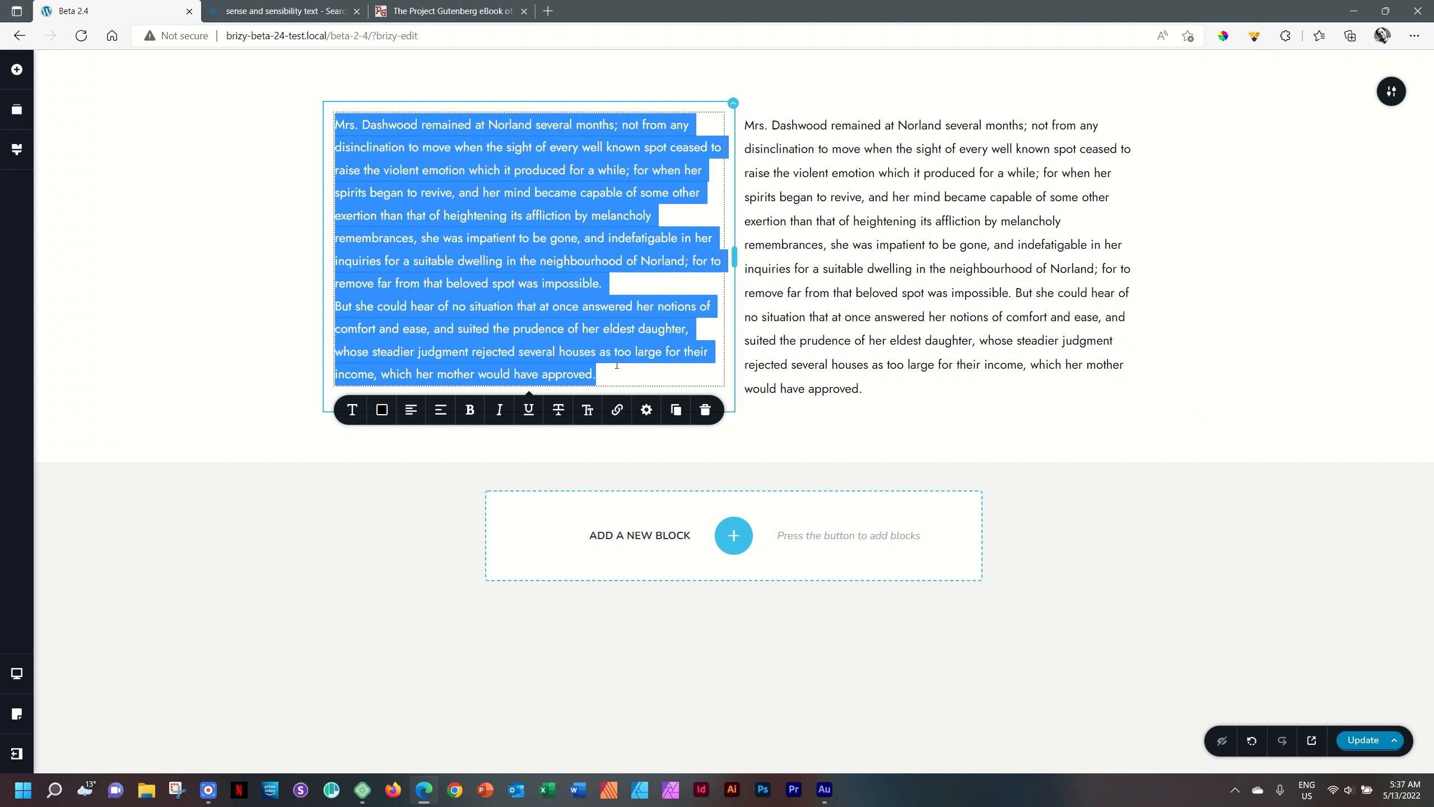
click(646, 414)
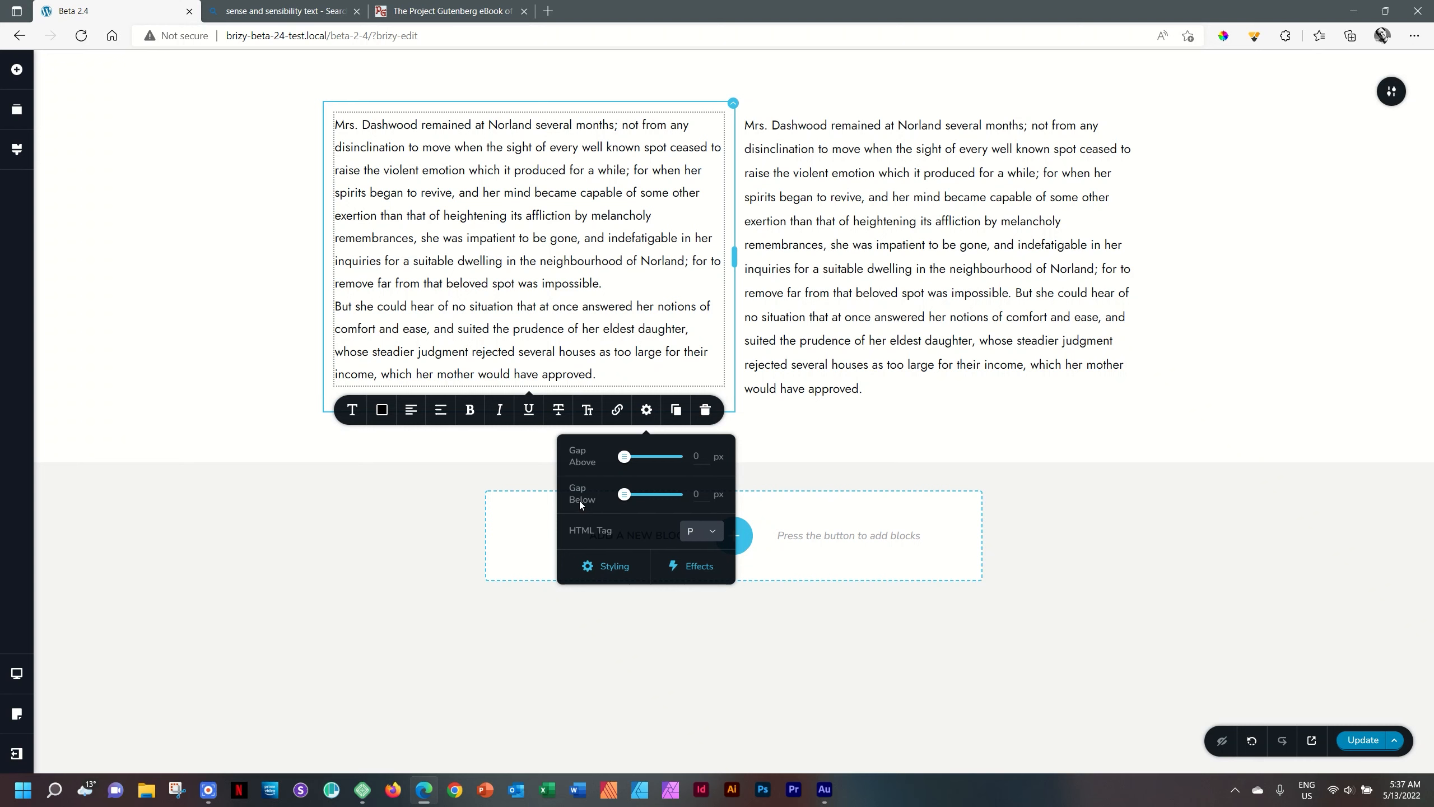
double_click(696, 493)
text(18)
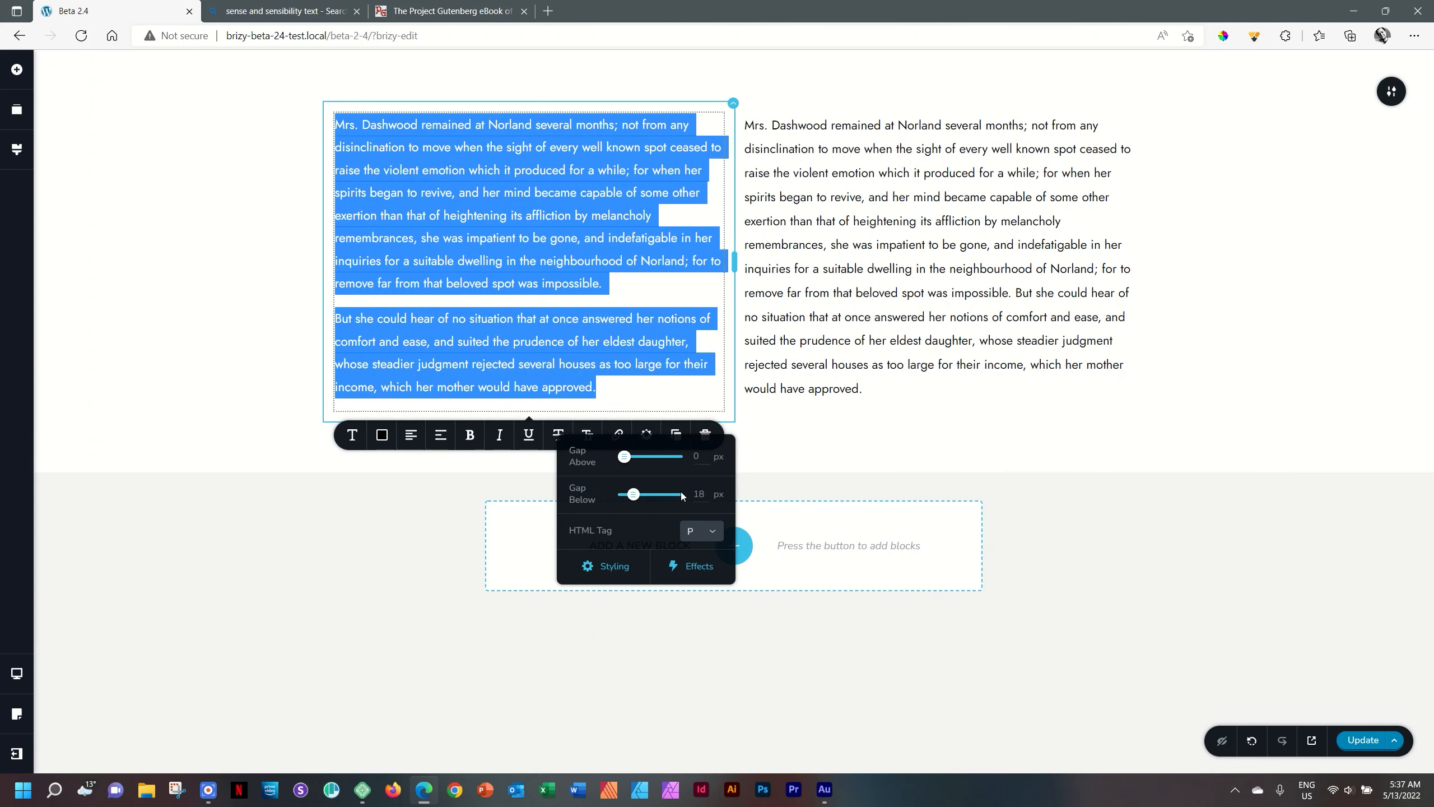
click(196, 387)
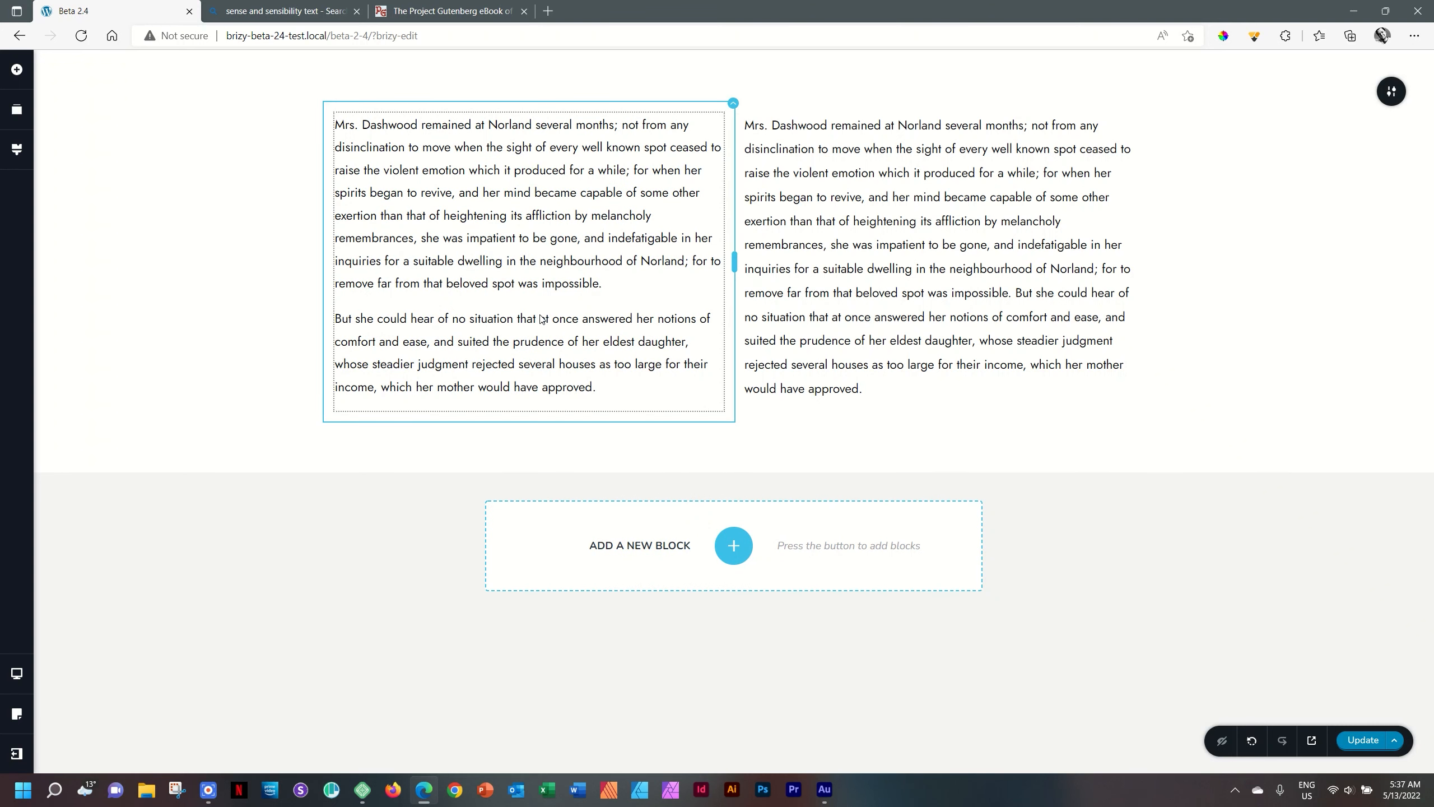